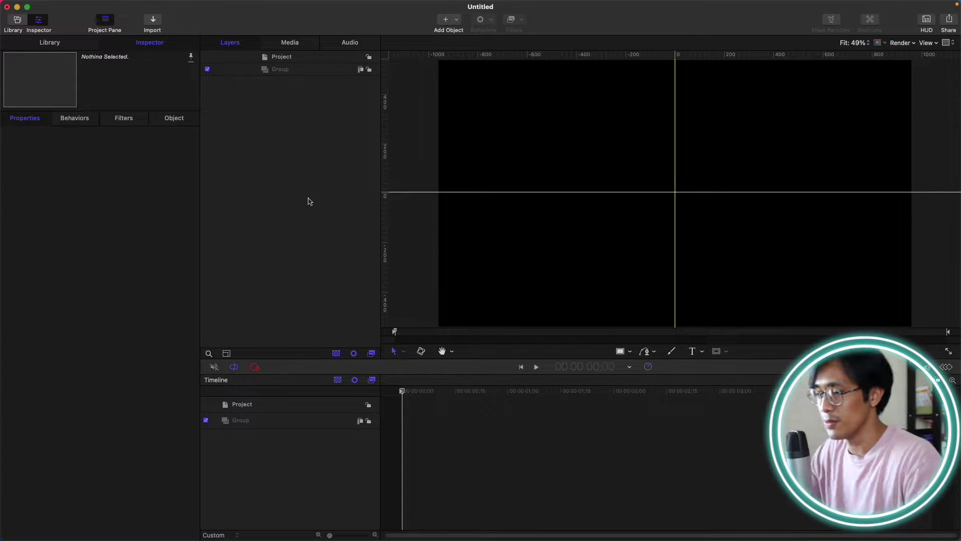
Select the empty Group layer so the Inspector shows its properties.
click(321, 70)
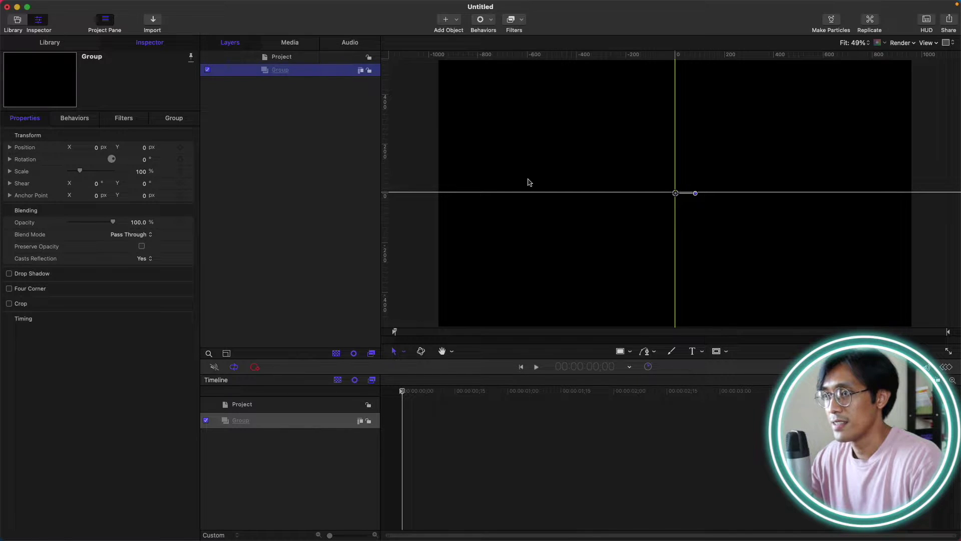
Draw a white circle on the canvas and reset its Position parameter to 0, 0.
key(c)
drag(569, 152, 660, 241)
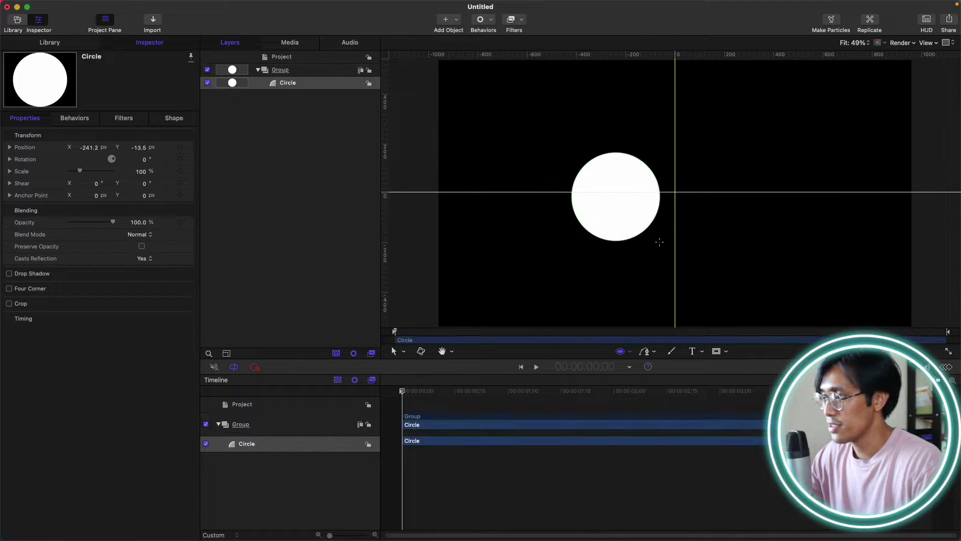
click(188, 147)
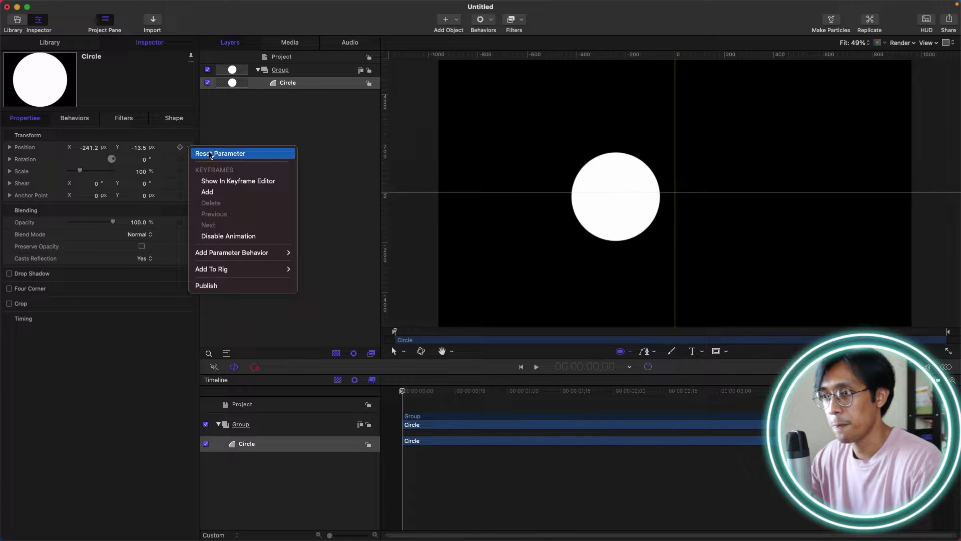
click(239, 155)
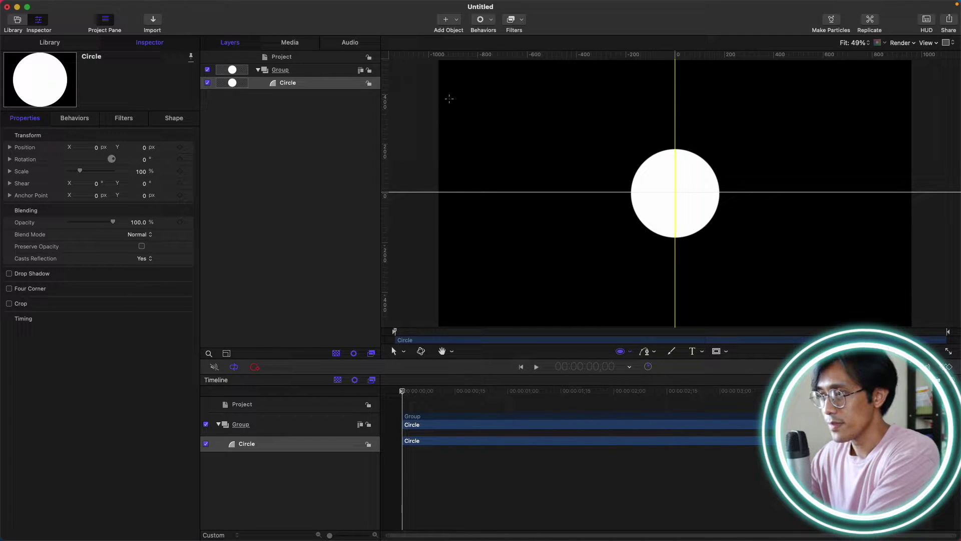
click(492, 19)
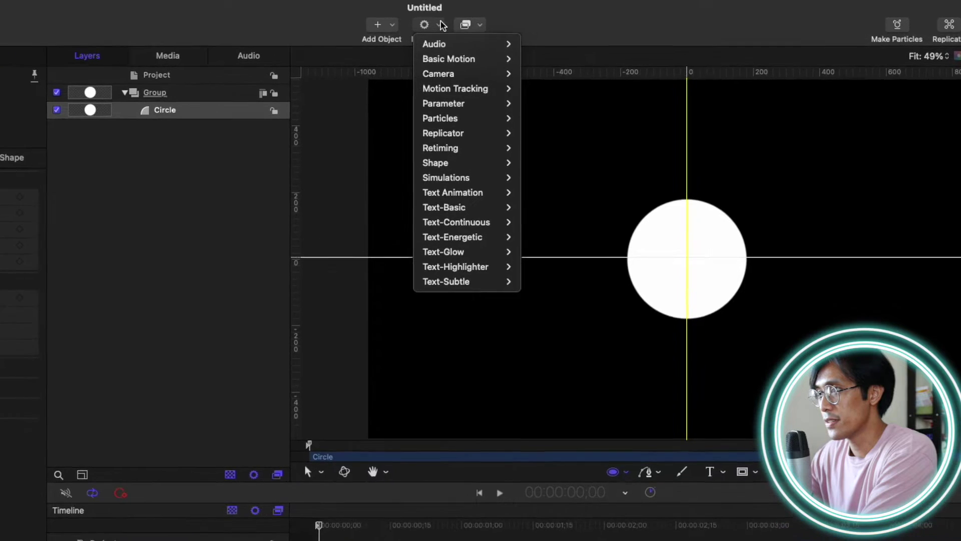
Add Basic Motion > Fade In/Fade Out to the circle, review it in the Library, then return to Inspector.
mouse_move(489, 50)
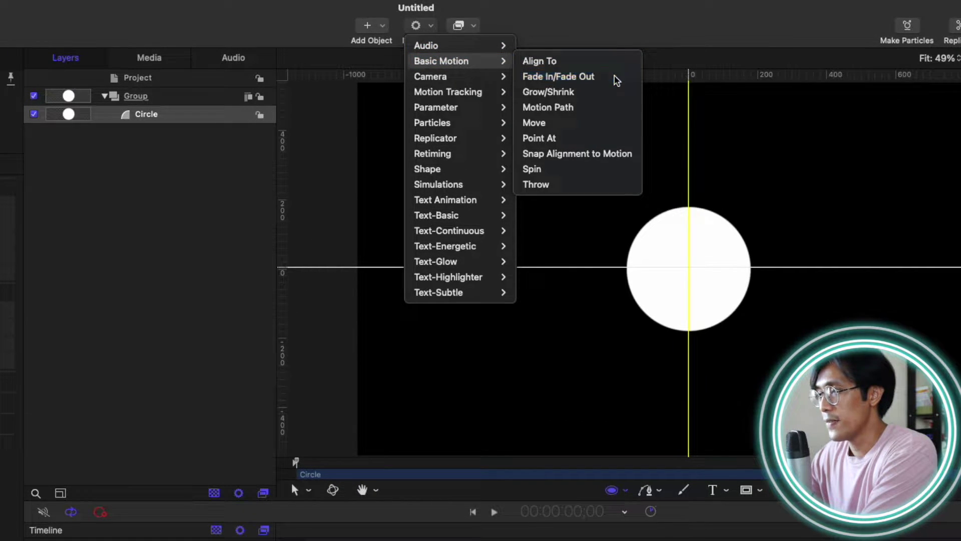
click(616, 79)
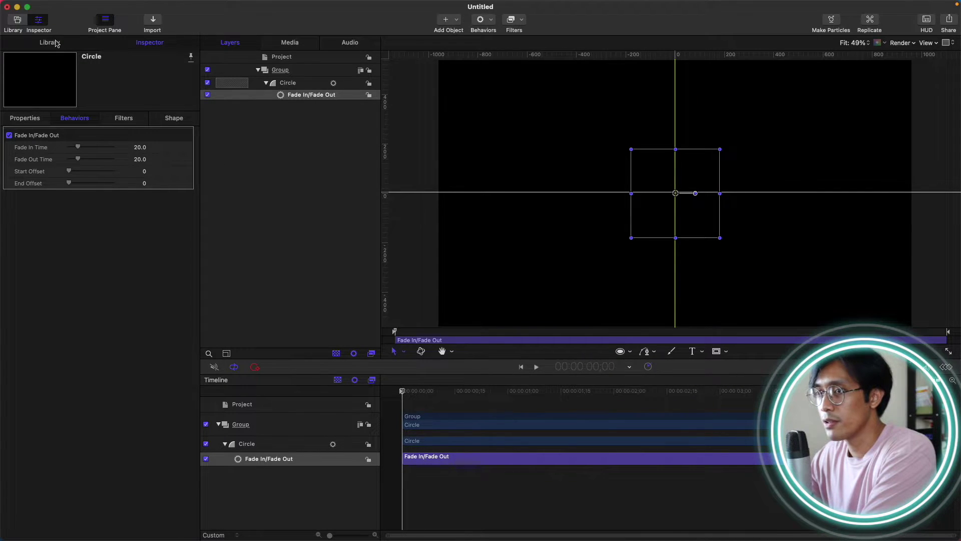
click(49, 43)
click(23, 126)
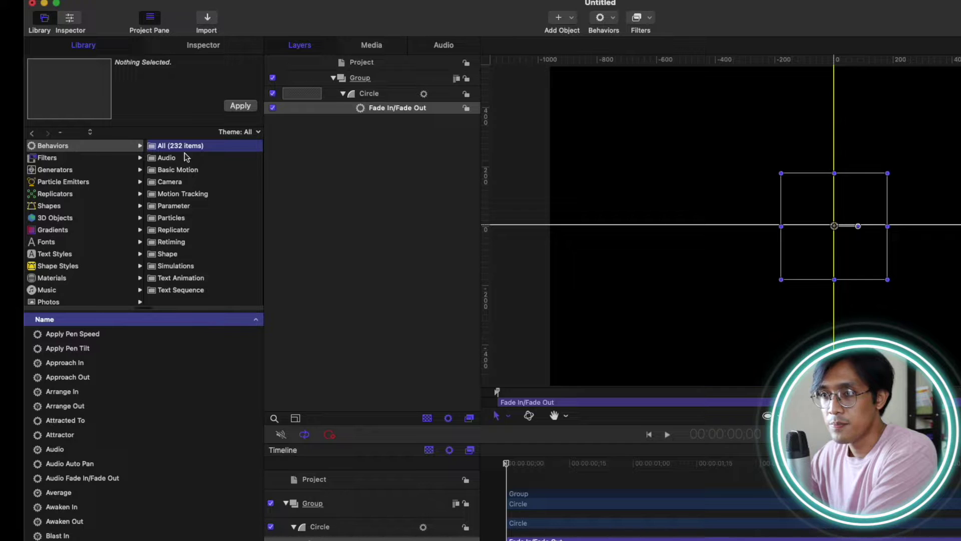
click(198, 171)
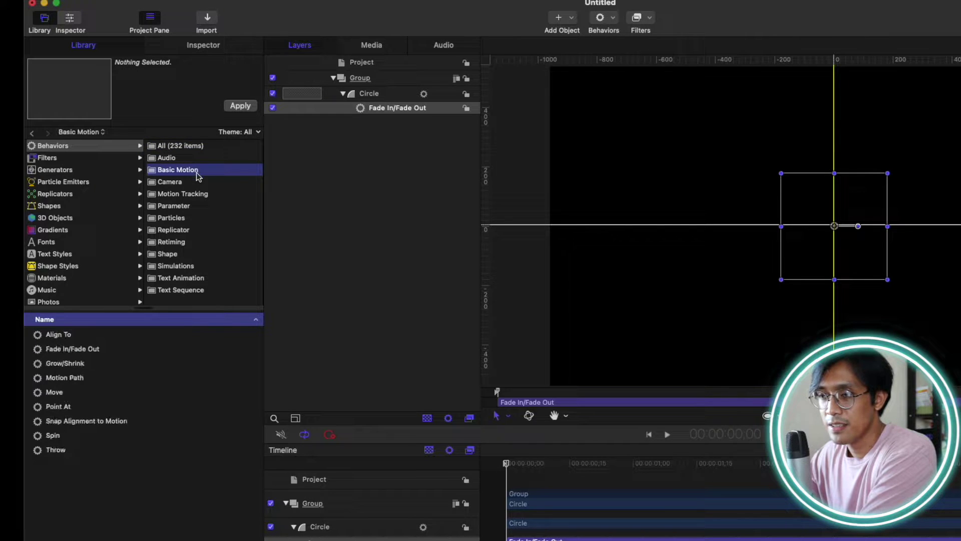
click(98, 350)
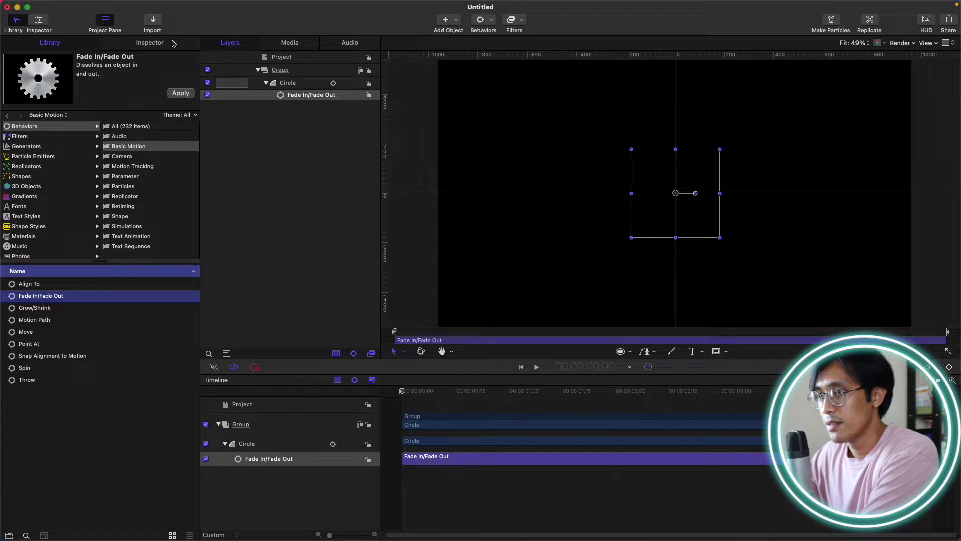
click(151, 42)
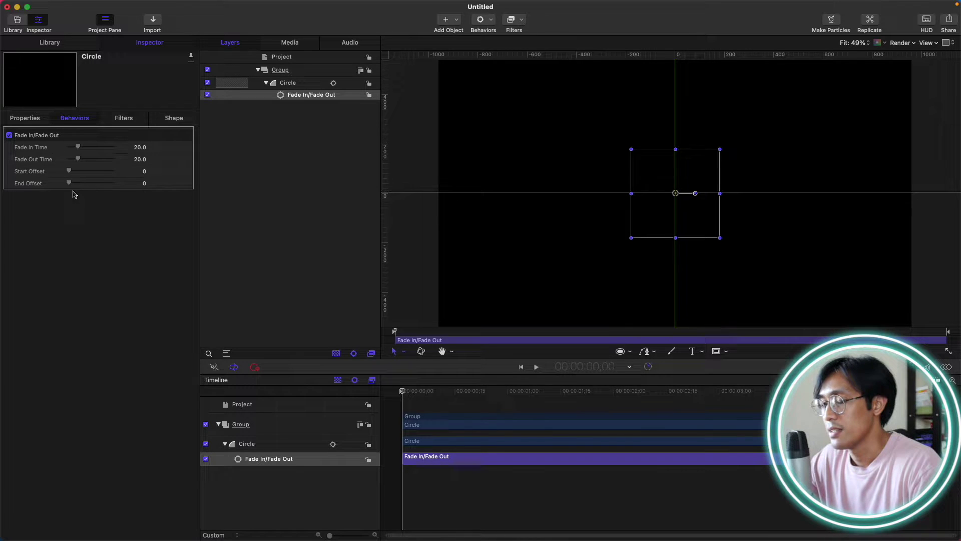
click(287, 84)
click(294, 98)
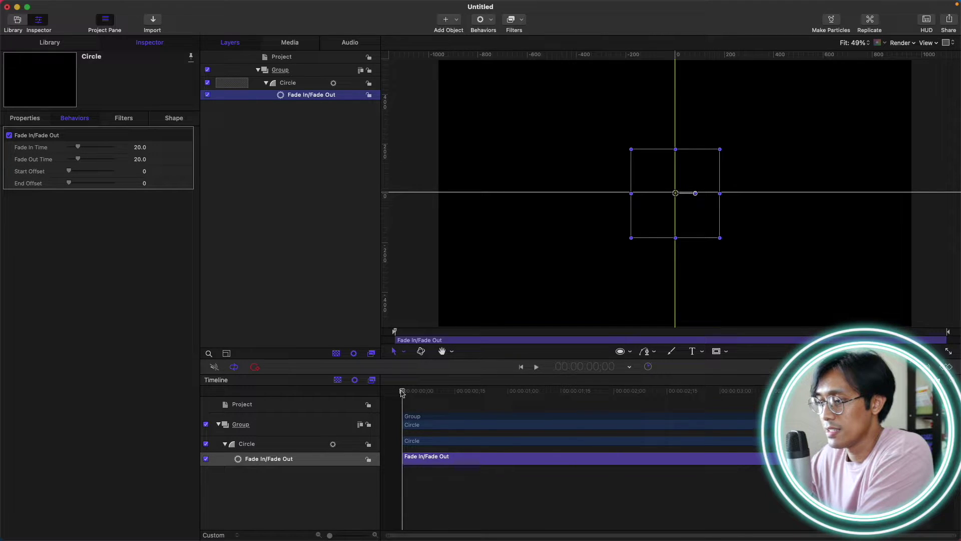
Scrub to frame 20 to watch the fade-in, show Properties, then return to frame zero at 0% opacity.
drag(401, 393, 473, 392)
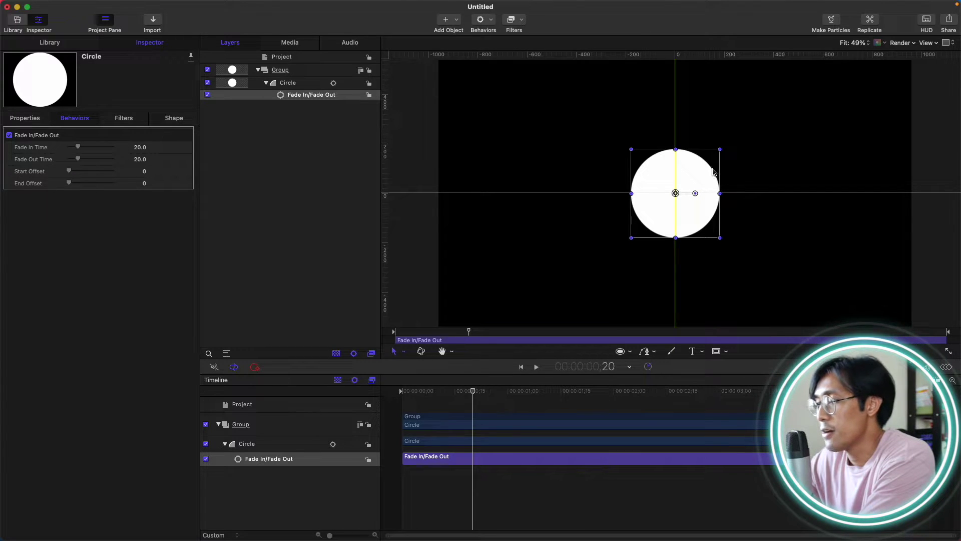
click(19, 120)
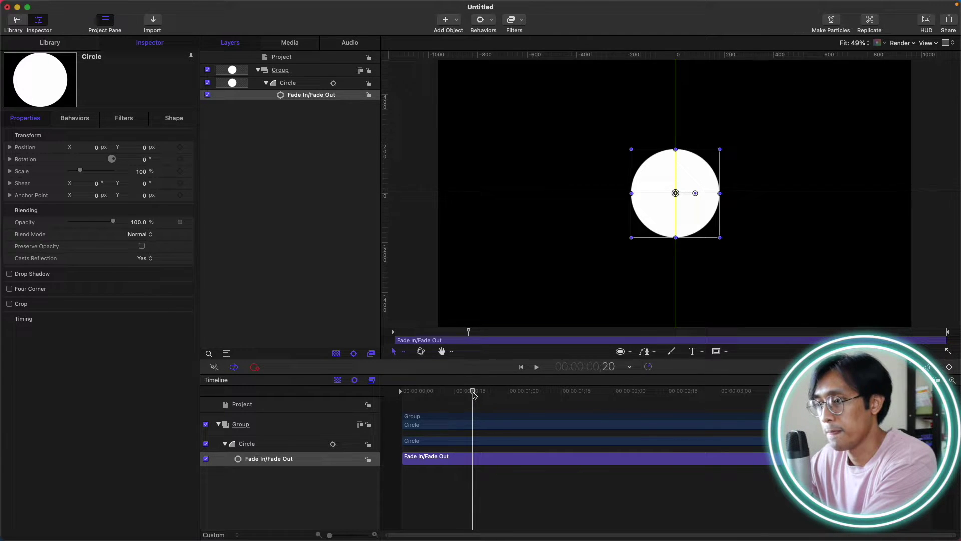
drag(474, 389, 402, 390)
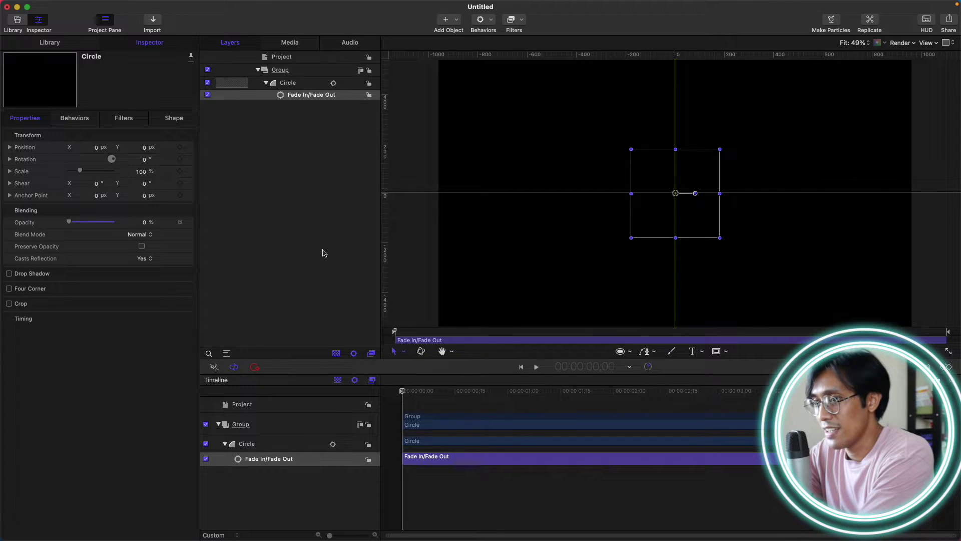
key(End)
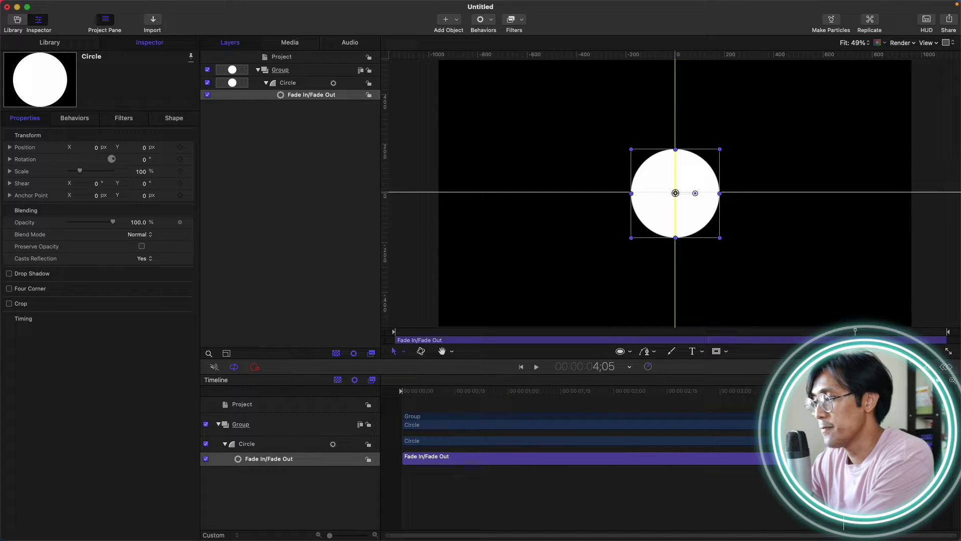
drag(855, 331, 945, 331)
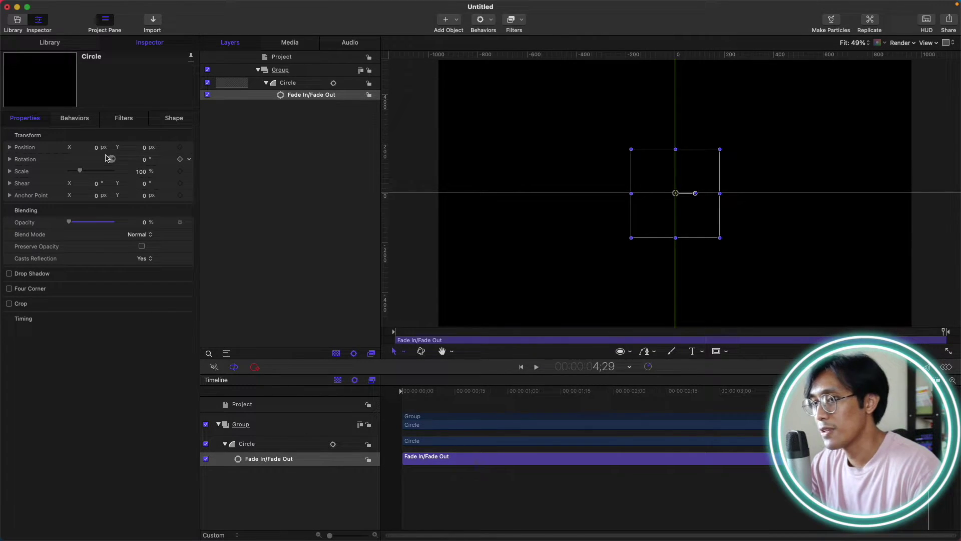
click(75, 118)
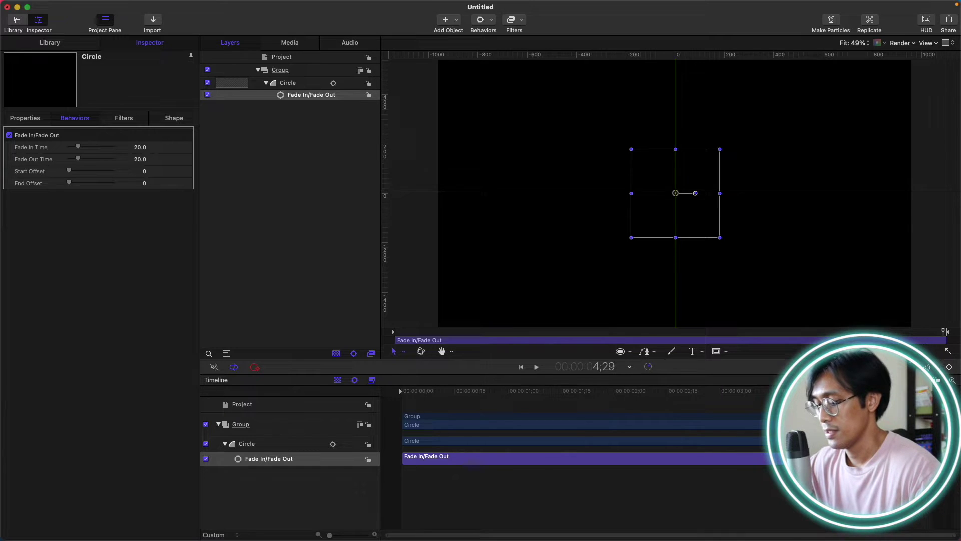
key(Left)
key(Left)
key(Left)
key(Left)
key(Left)
key(Left)
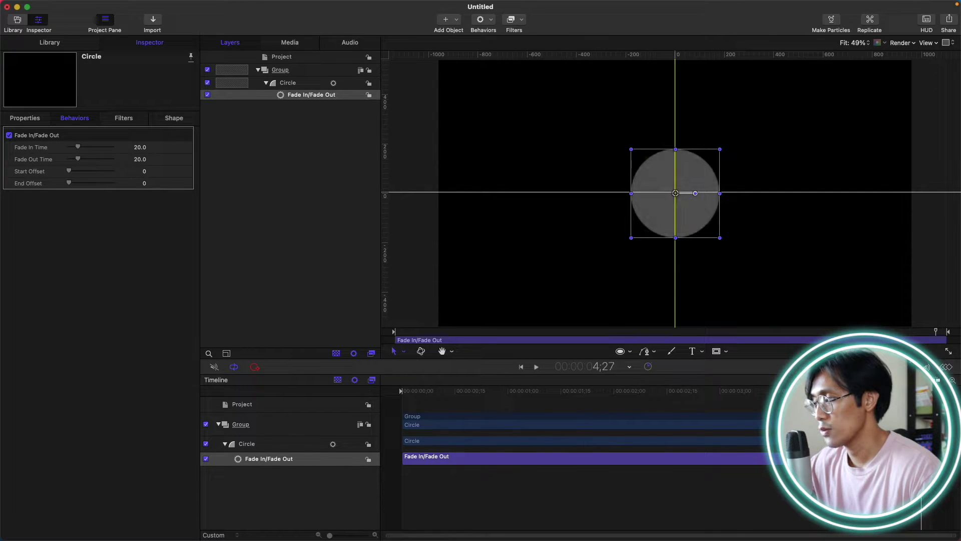
key(Left)
key(Left)
key(Left)
key(Left)
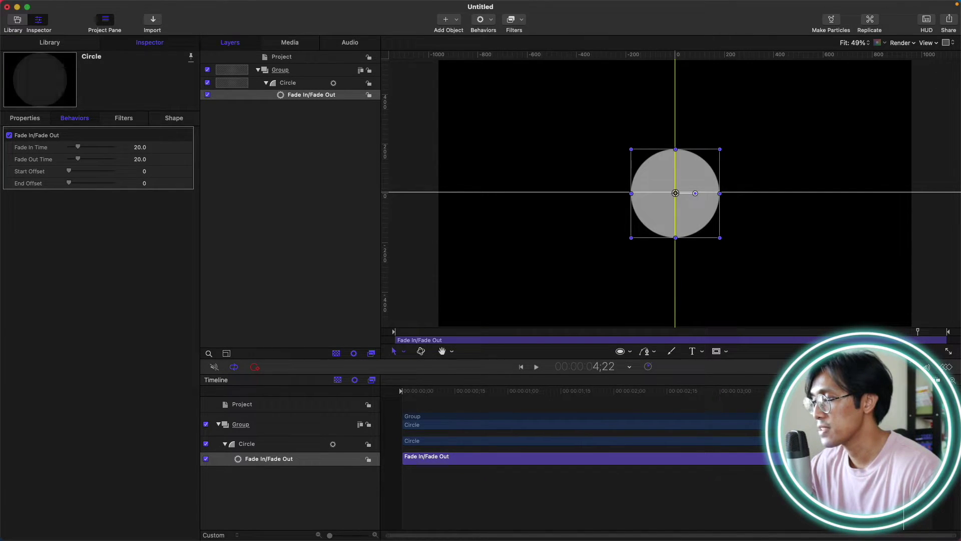
key(Left)
key(Left)
key(Left)
key(Left)
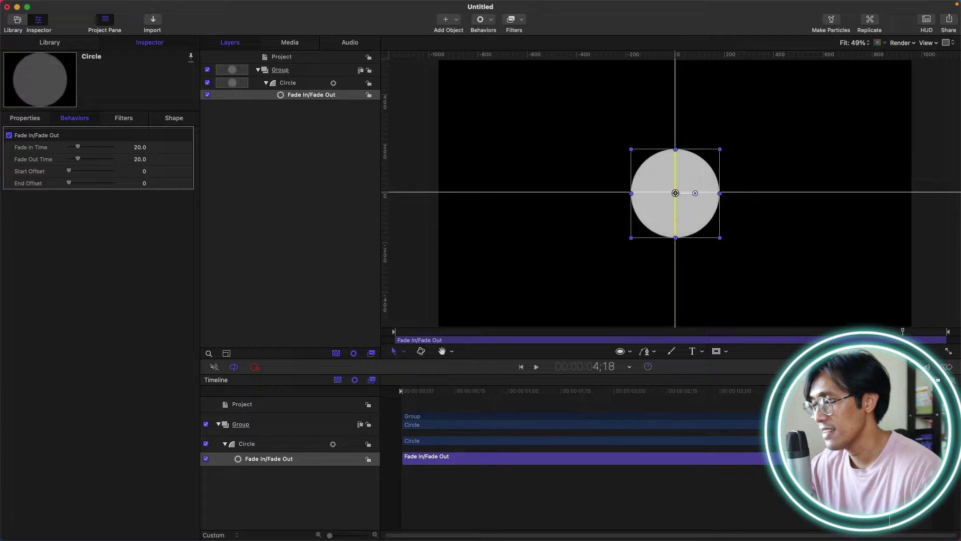
key(Left)
key(Left)
key(Left)
key(Left)
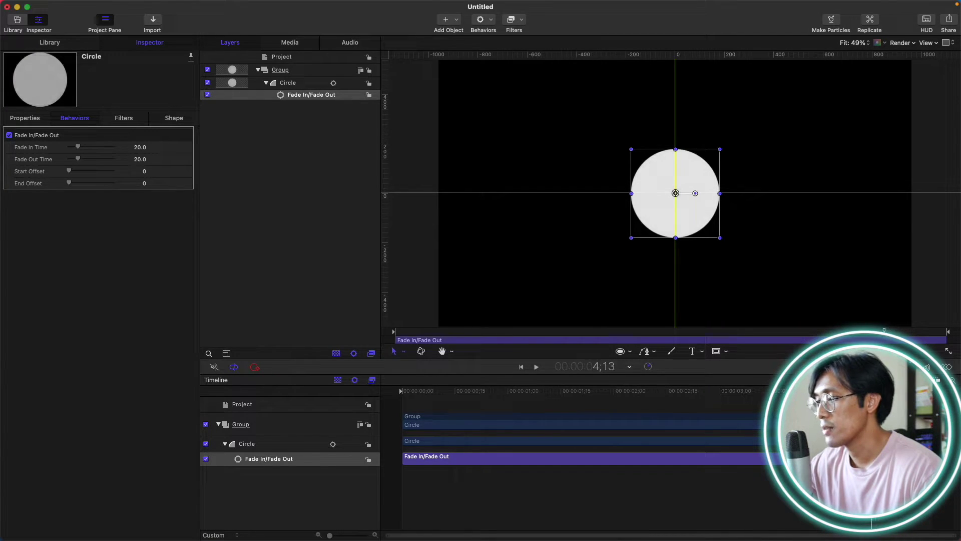
key(Left)
key(Left)
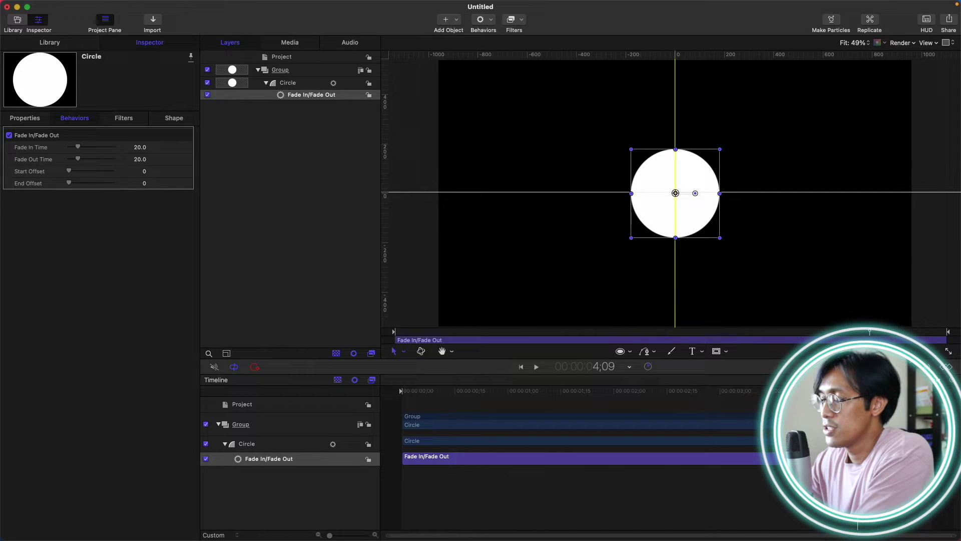
key(space)
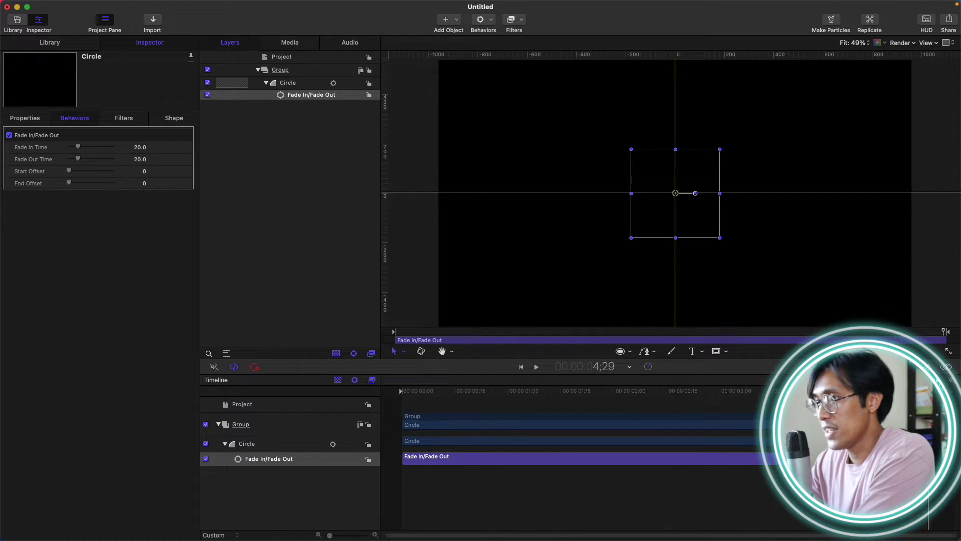
click(874, 333)
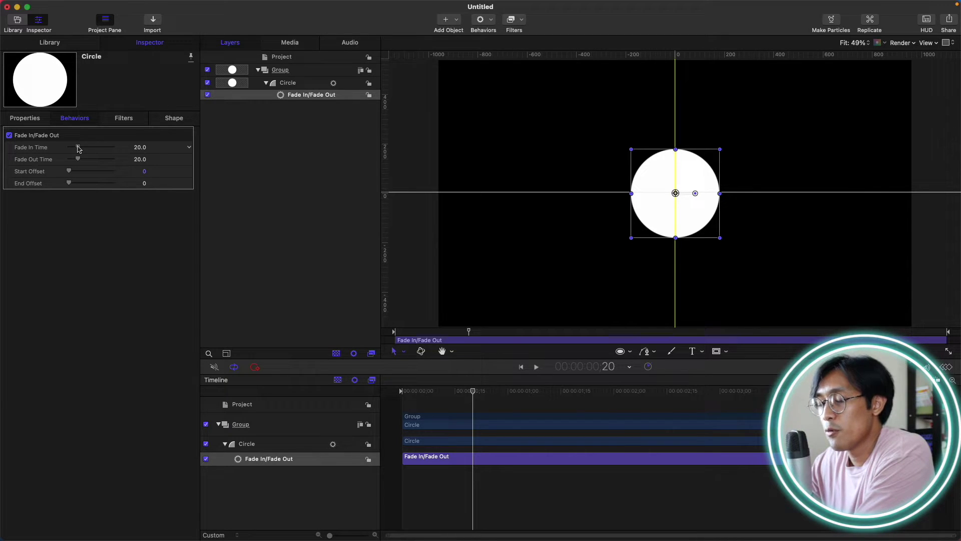
Set Fade In Time to 10 and Fade Out Time to 50, then scrub and play to preview.
click(140, 148)
text(10)
key(Return)
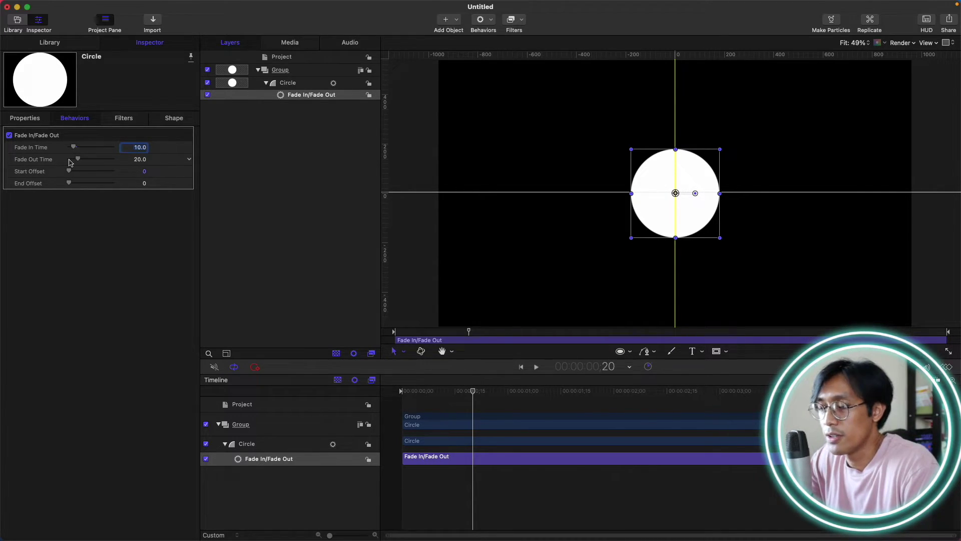
click(141, 160)
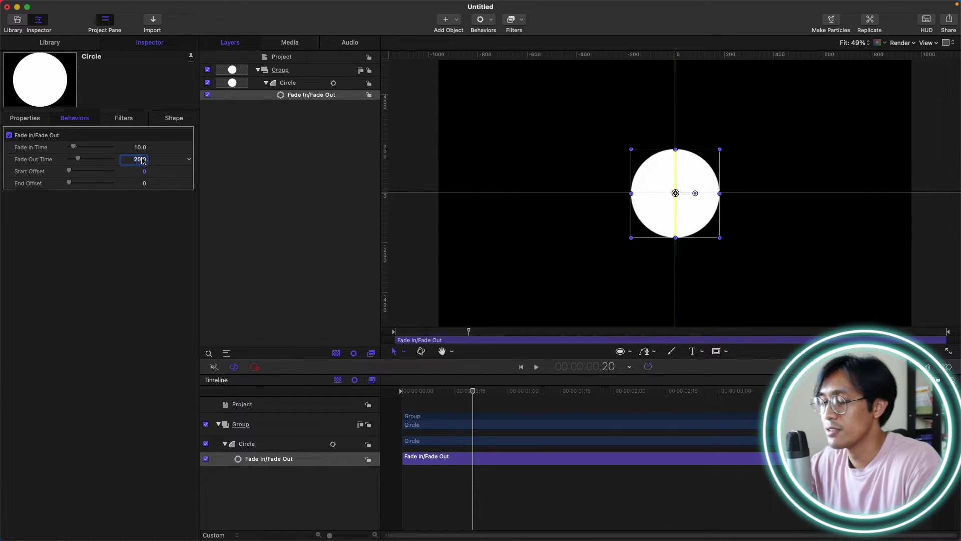
text(50)
key(Return)
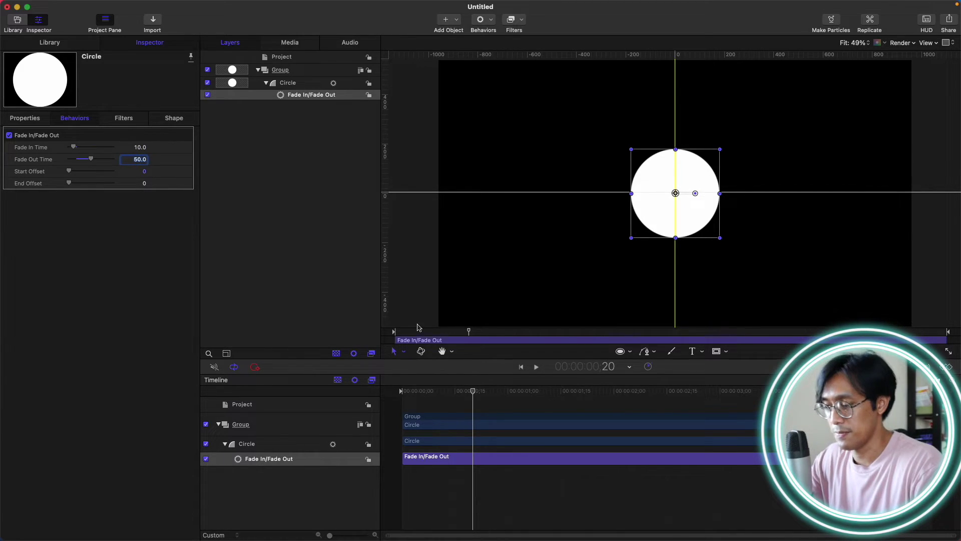
drag(461, 390, 402, 391)
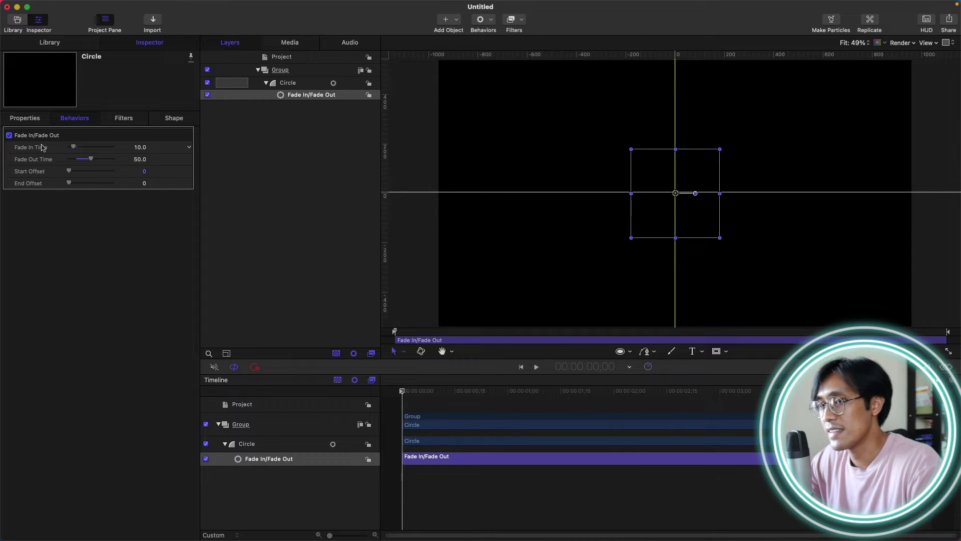
key(space)
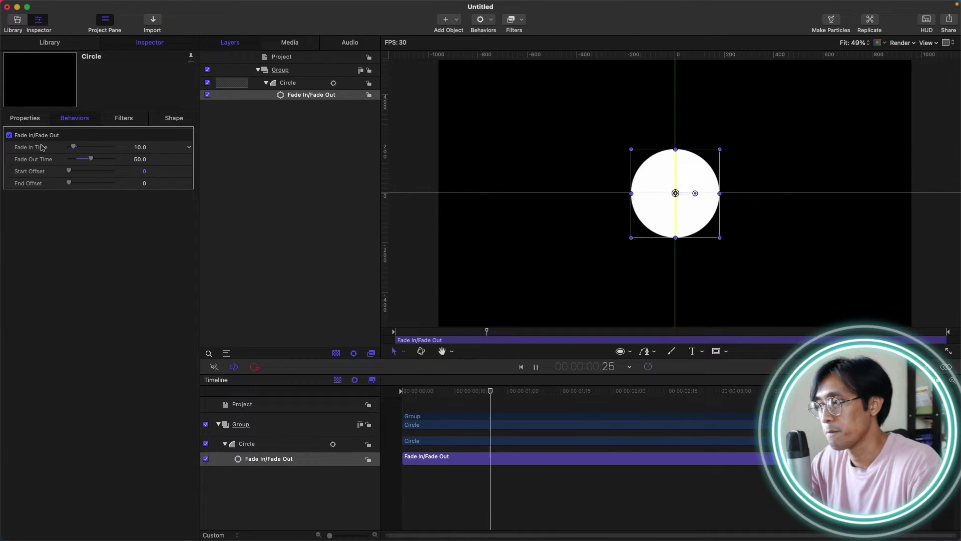
key(space)
click(438, 394)
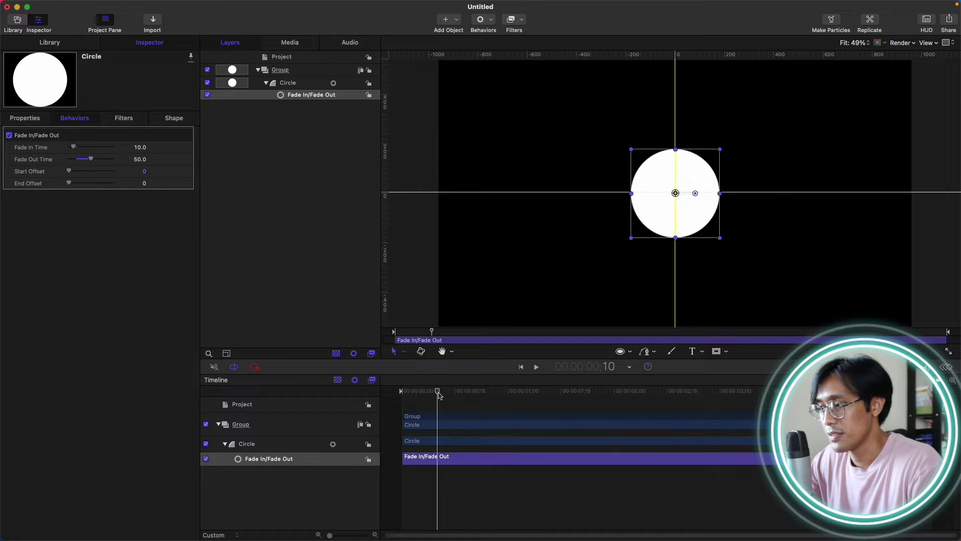
drag(439, 393, 957, 402)
key(Left)
key(Left)
key(Left)
key(Left)
key(Left)
key(Left)
key(Left)
key(Left)
key(Left)
key(Left)
key(Left)
key(Left)
key(Left)
key(Left)
key(Left)
key(Left)
key(Left)
key(Left)
key(Left)
key(Left)
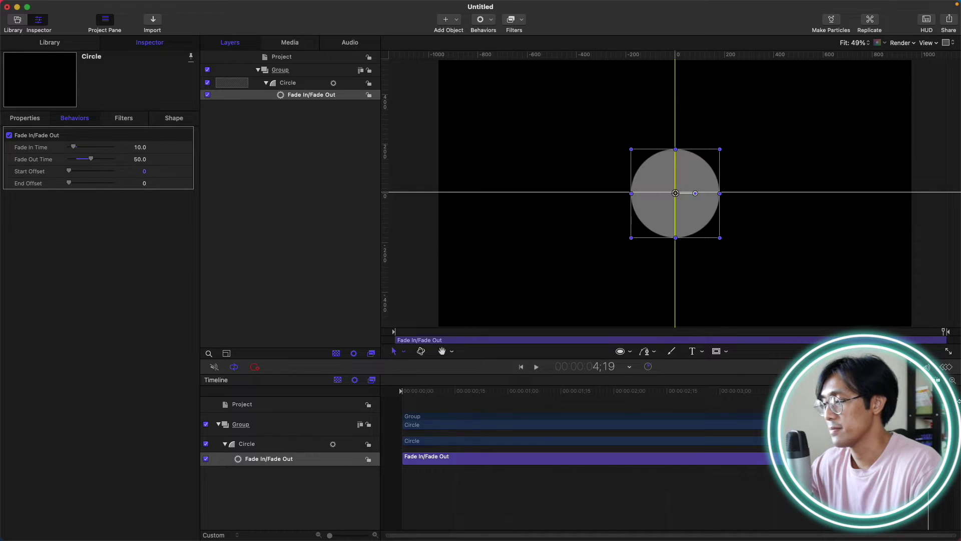
key(Left)
key(Left)
key(Left)
key(Left)
key(Left)
key(Left)
key(Left)
key(Left)
key(Left)
key(Left)
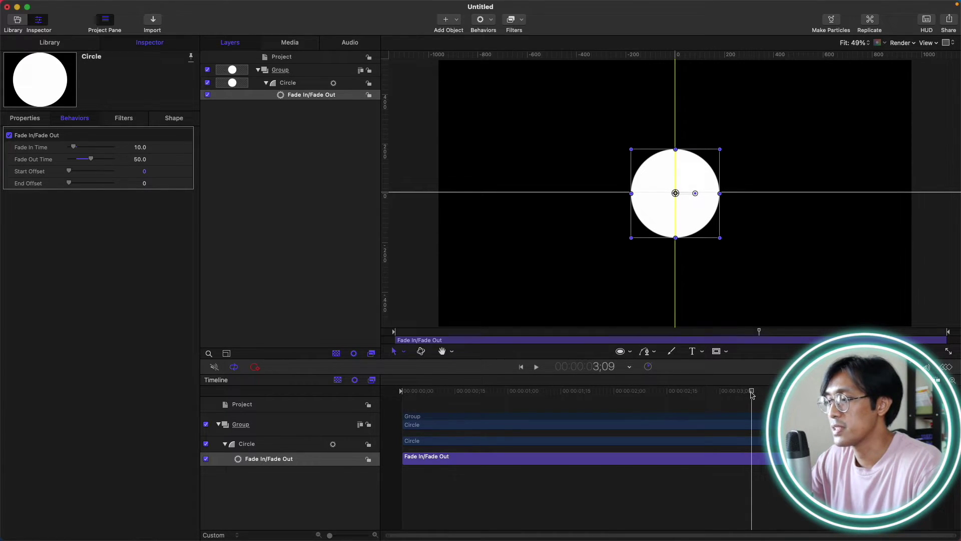
drag(756, 396, 926, 397)
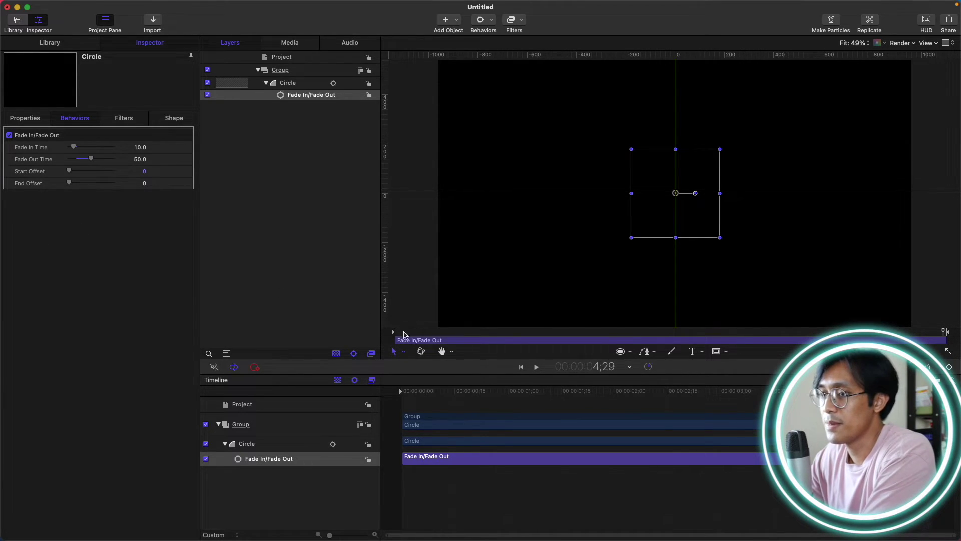
drag(436, 393, 402, 393)
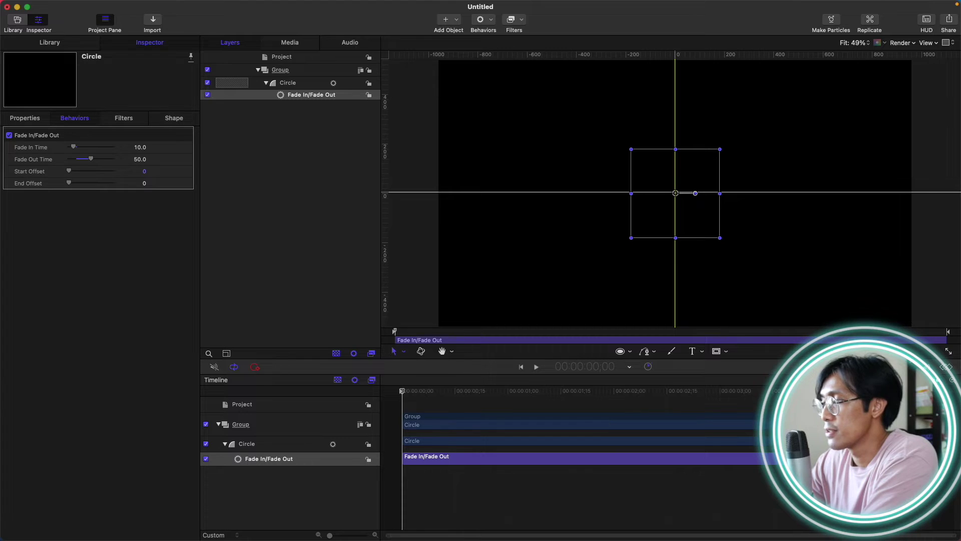
Show the Blending.Opacity keyframe curve, set Start Offset to 10, and check frame 10.
click(946, 368)
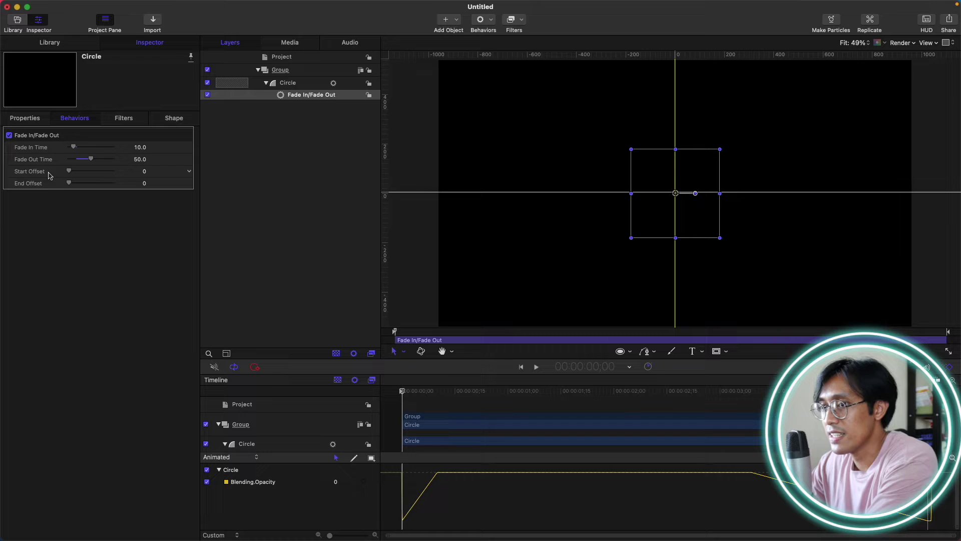
click(145, 172)
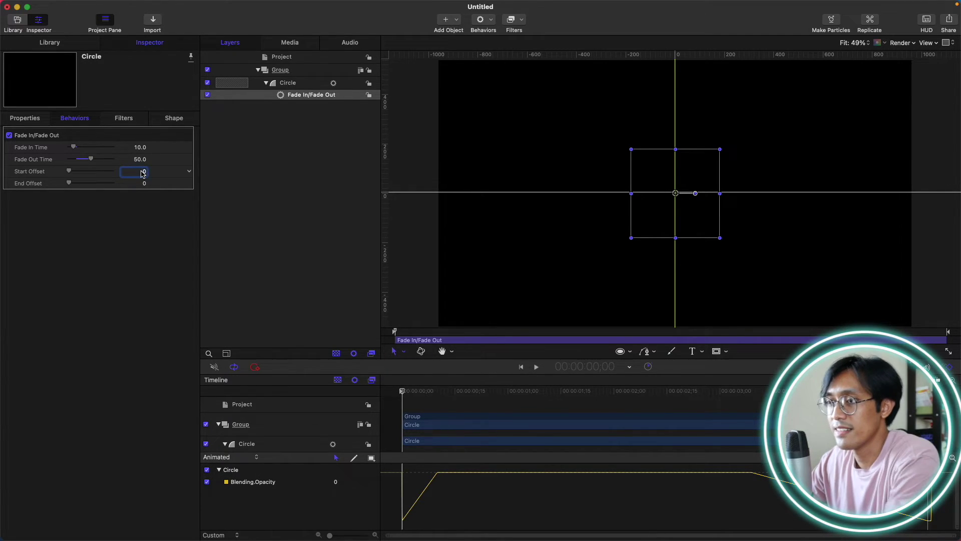
text(10)
key(Return)
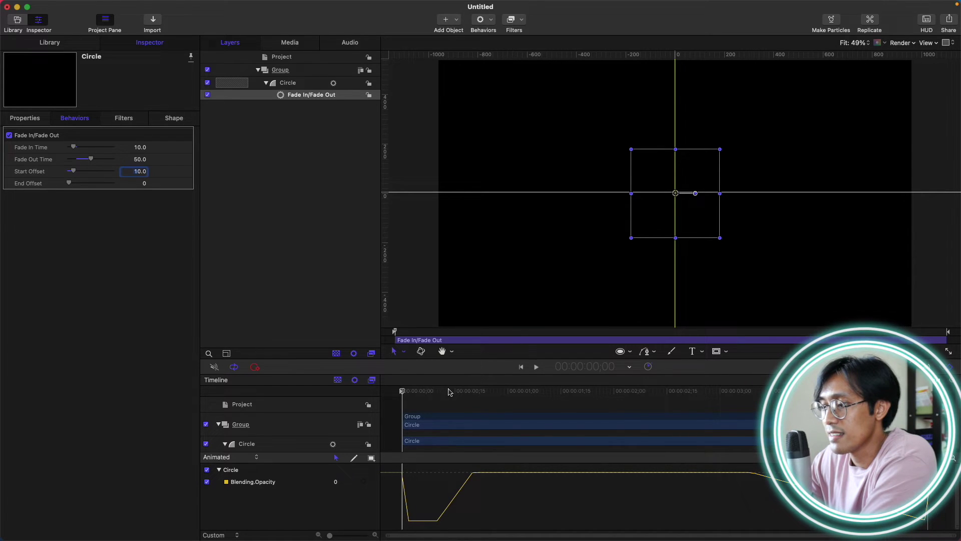
drag(443, 392, 438, 393)
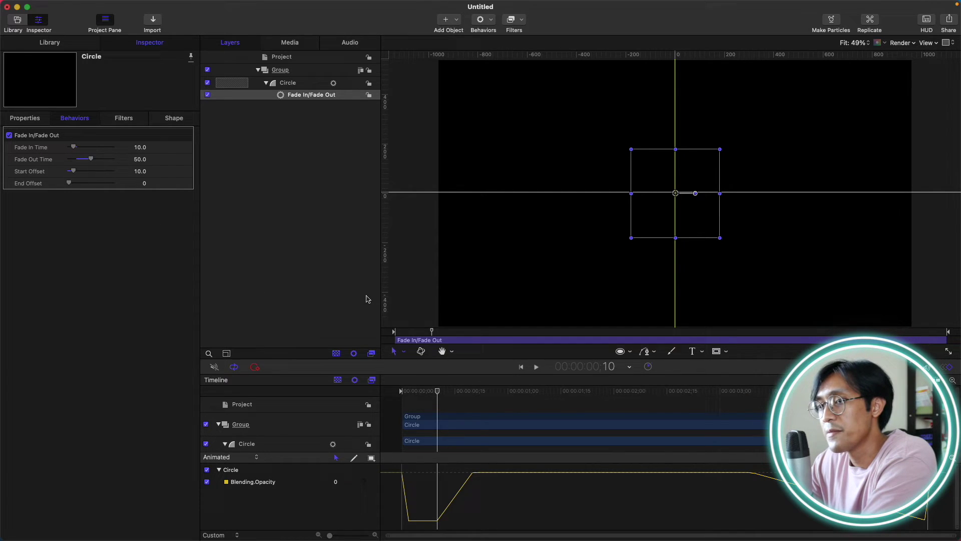
Drag Start Offset to 35 and scrub to confirm the circle reaches 100% opacity at 1;17.
mouse_move(441, 395)
mouse_down()
mouse_move(525, 398)
mouse_move(401, 395)
mouse_move(441, 395)
mouse_up()
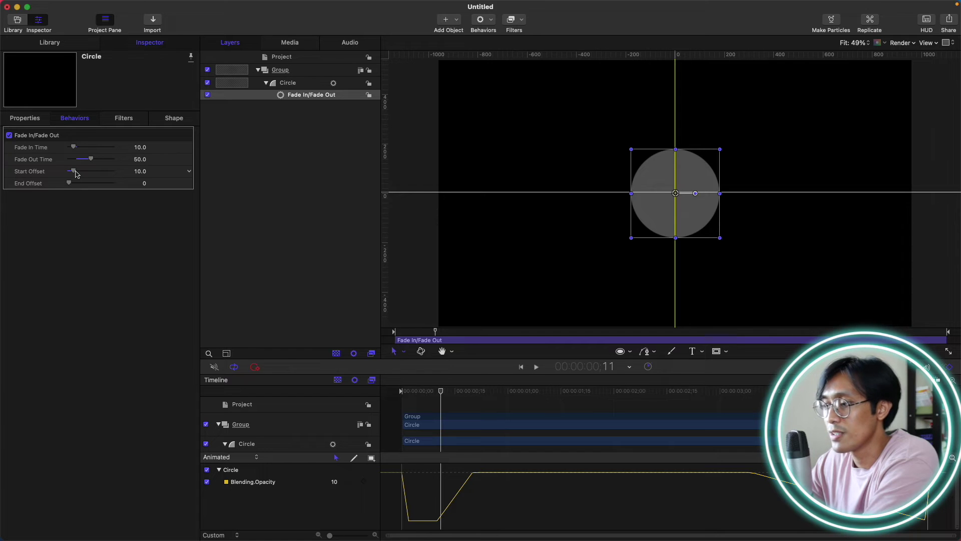
drag(75, 173, 86, 173)
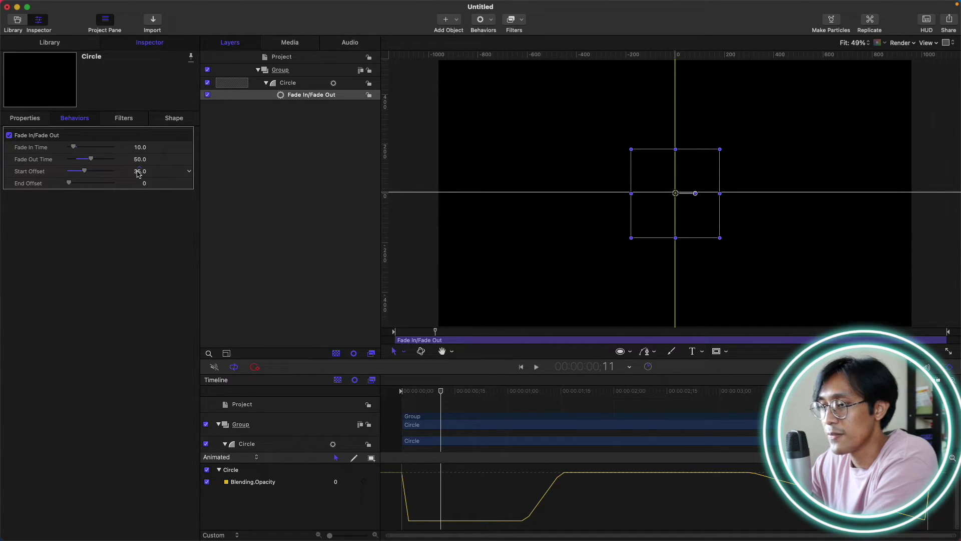
click(527, 394)
mouse_move(527, 394)
mouse_down()
mouse_move(505, 394)
mouse_move(523, 394)
mouse_up()
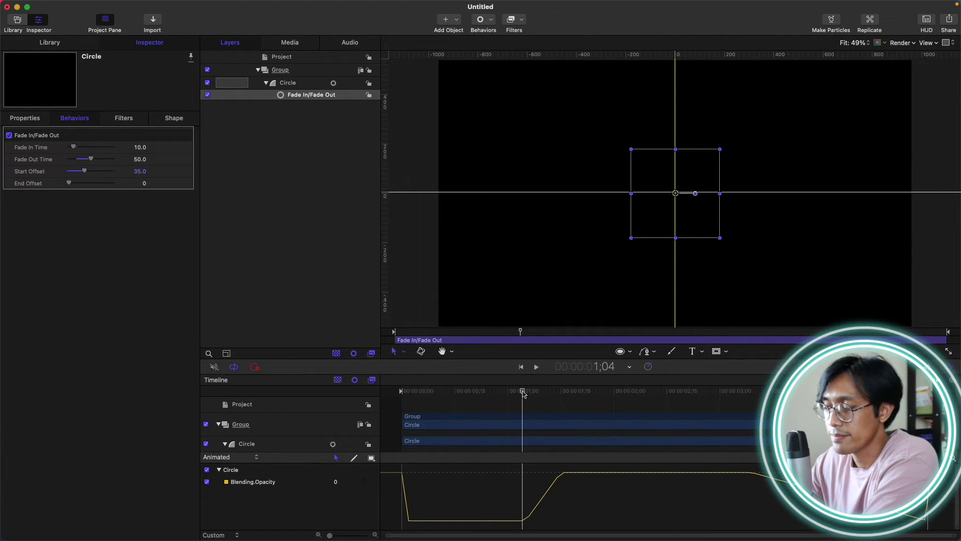
drag(523, 394, 564, 384)
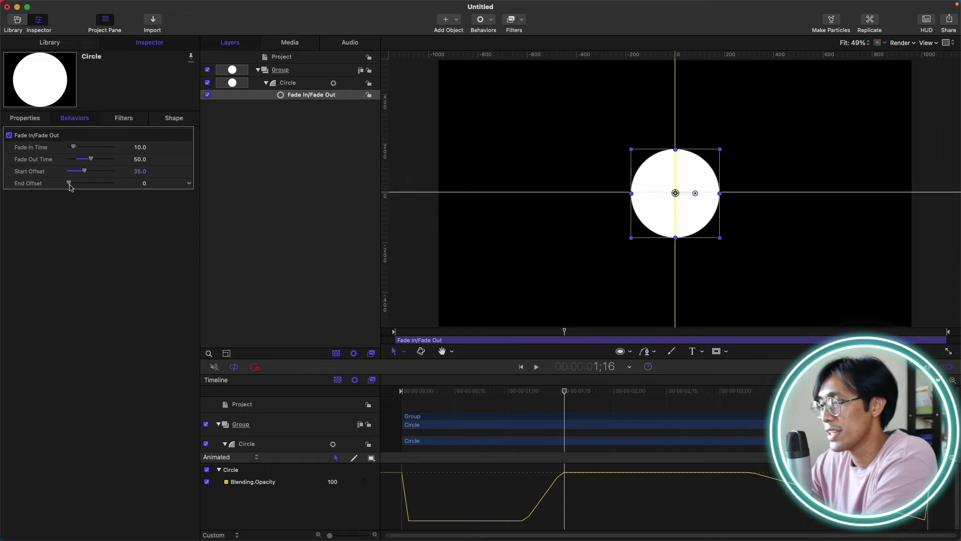
Drag End Offset to 13 and scrub near the end to check the earlier fade-out.
drag(71, 185, 76, 185)
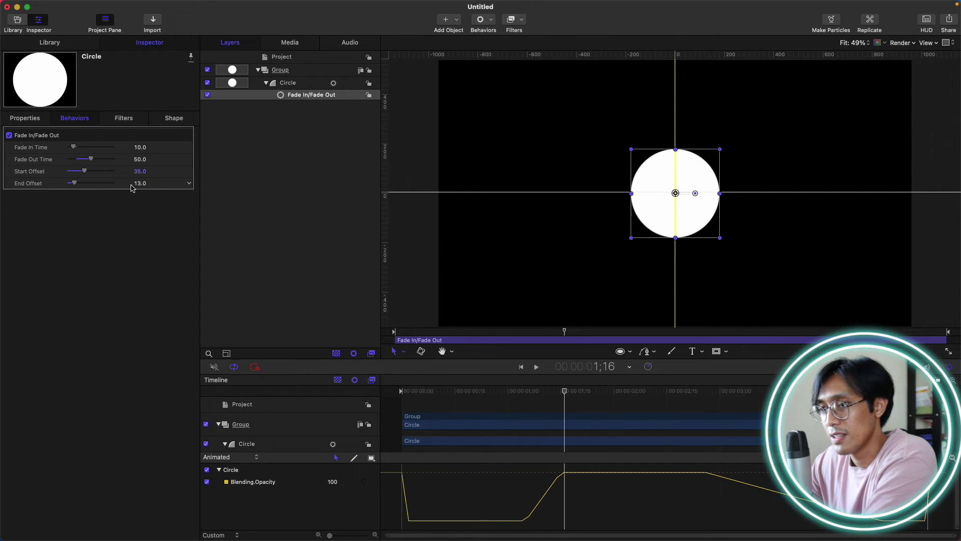
drag(702, 394, 957, 385)
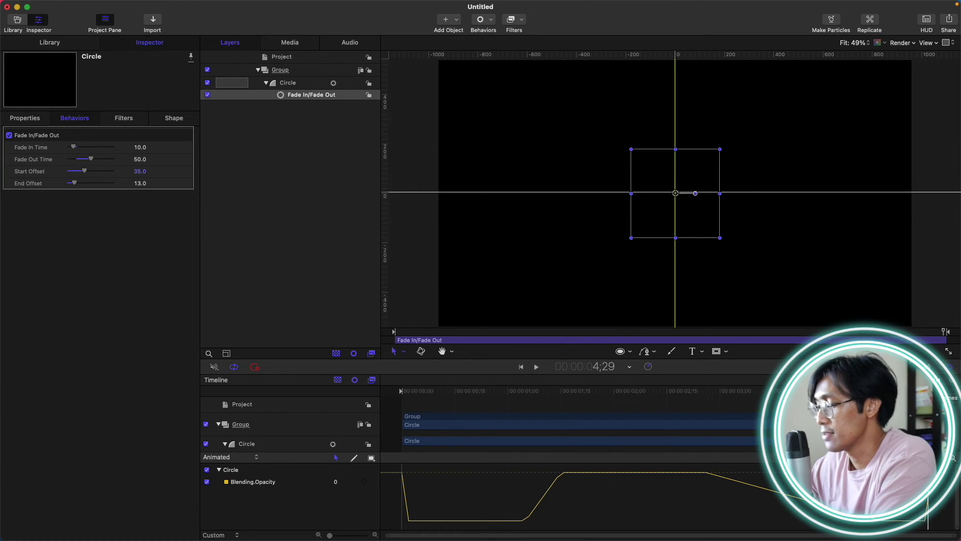
drag(940, 331, 895, 332)
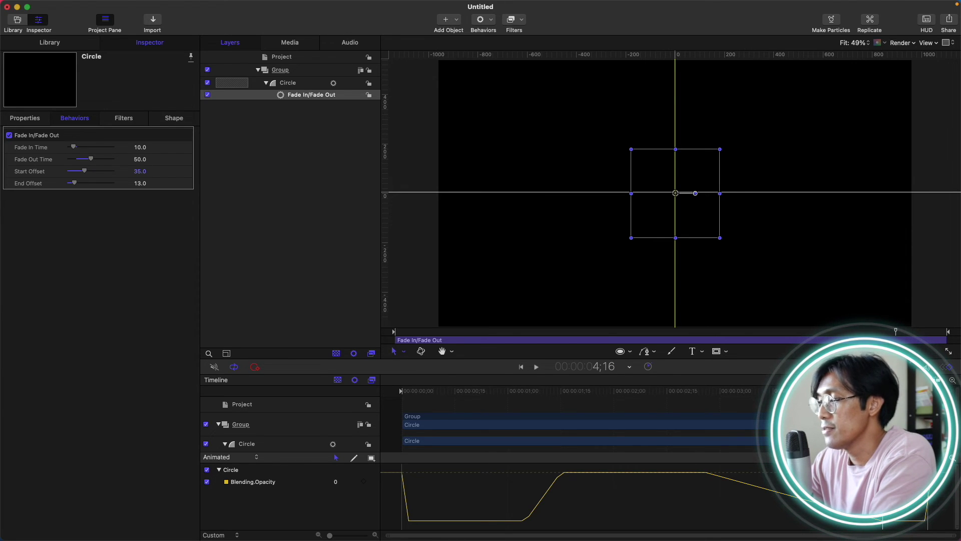